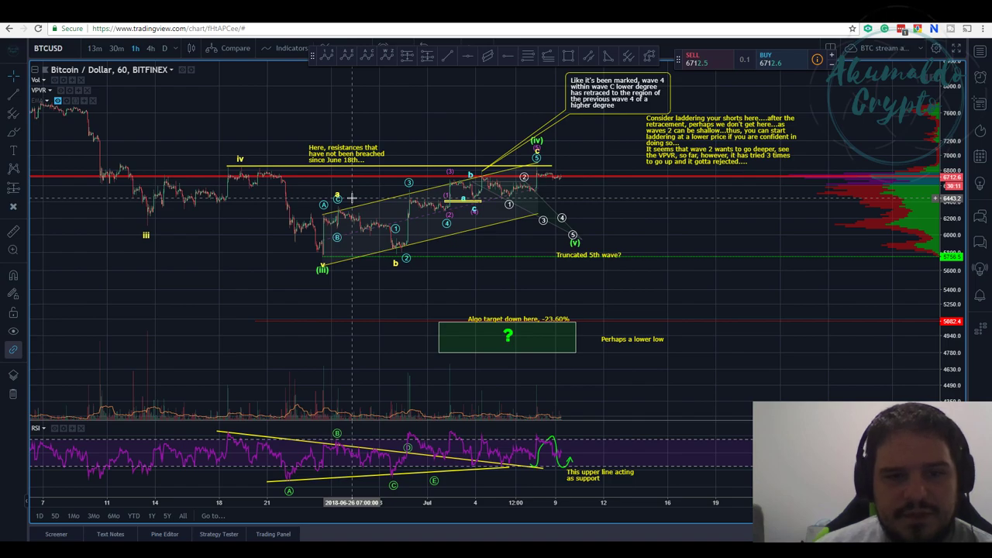
Delete the circled 1–5 sub-wave count inside the yellow channel
click(334, 237)
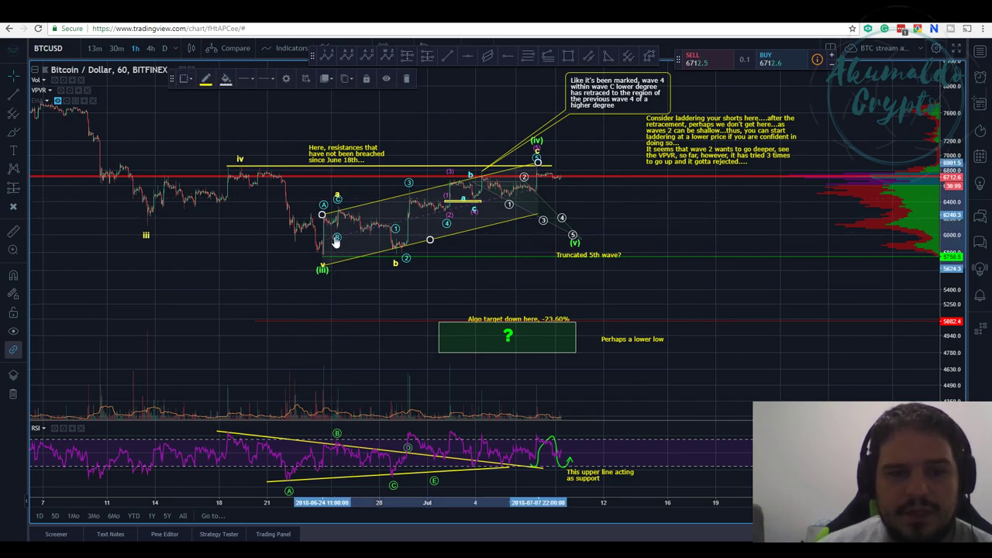
click(363, 181)
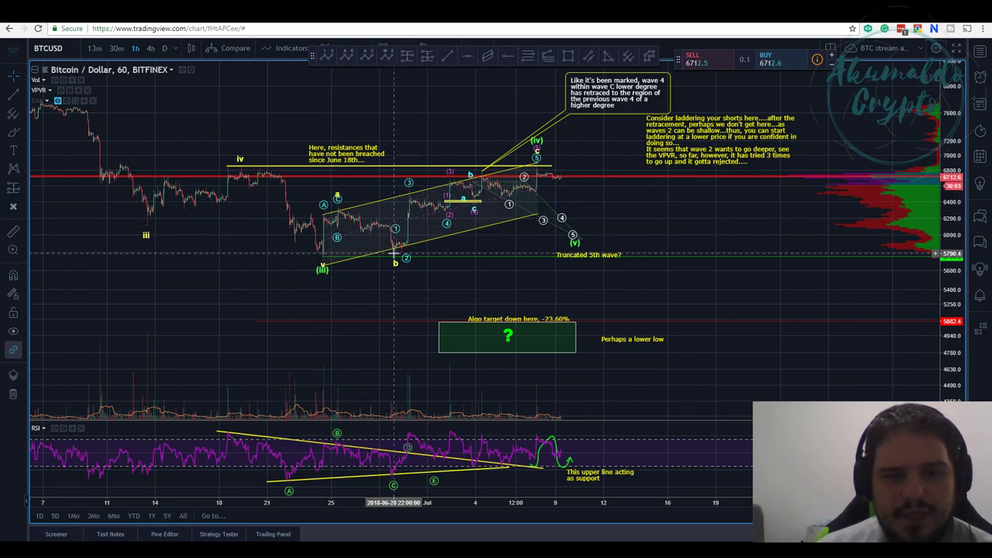
click(472, 179)
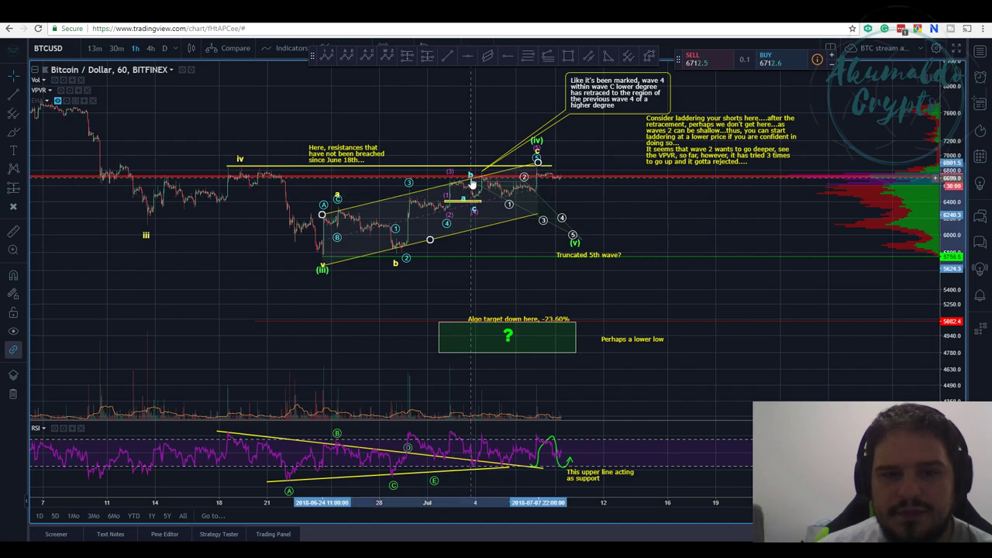
click(543, 203)
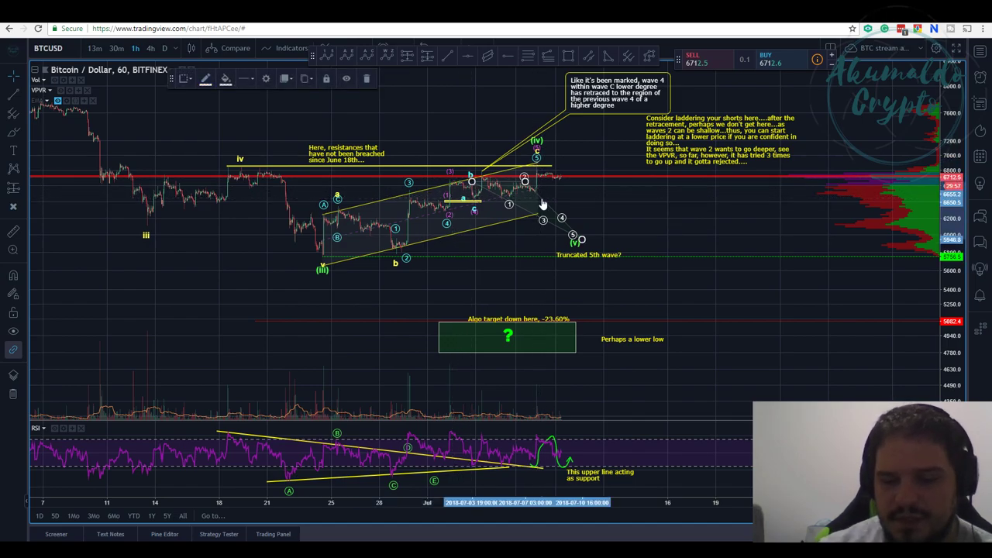
key(Escape)
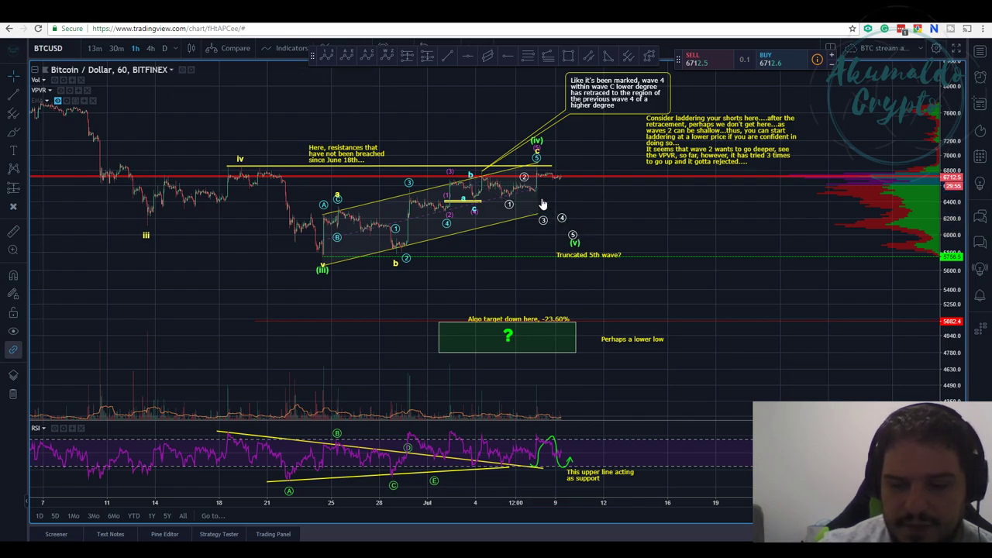
click(528, 183)
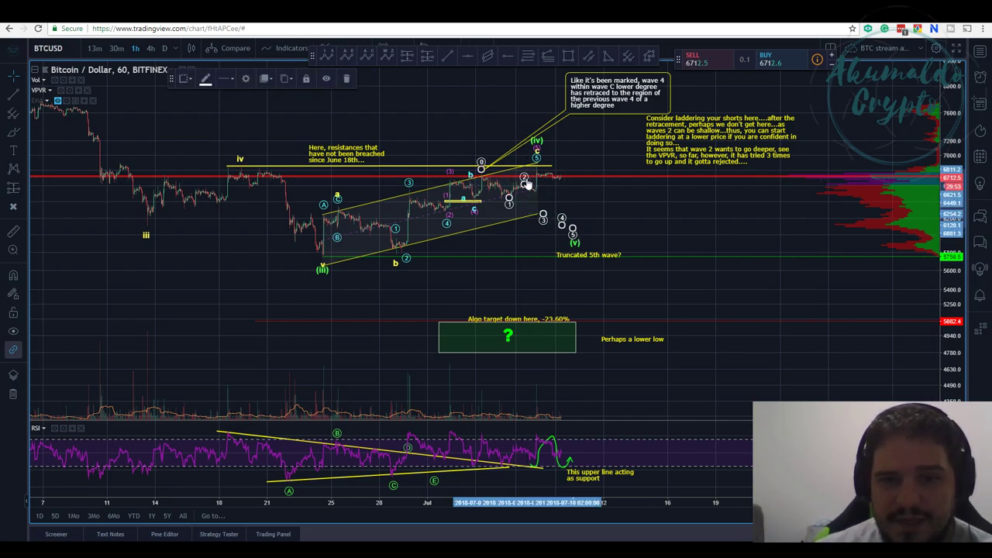
key(Delete)
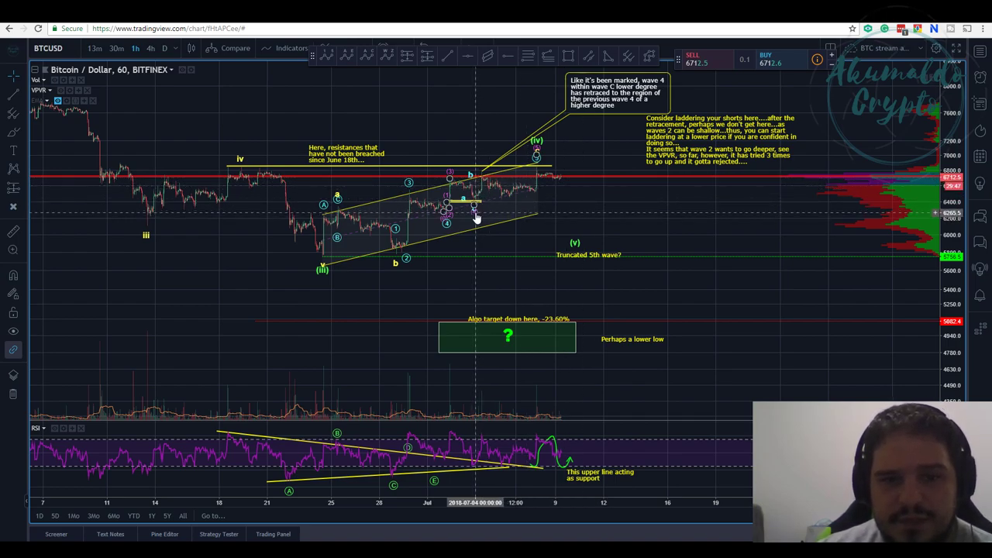
Shift the pink (4) point left and delete the short yellow line near wave a
click(480, 215)
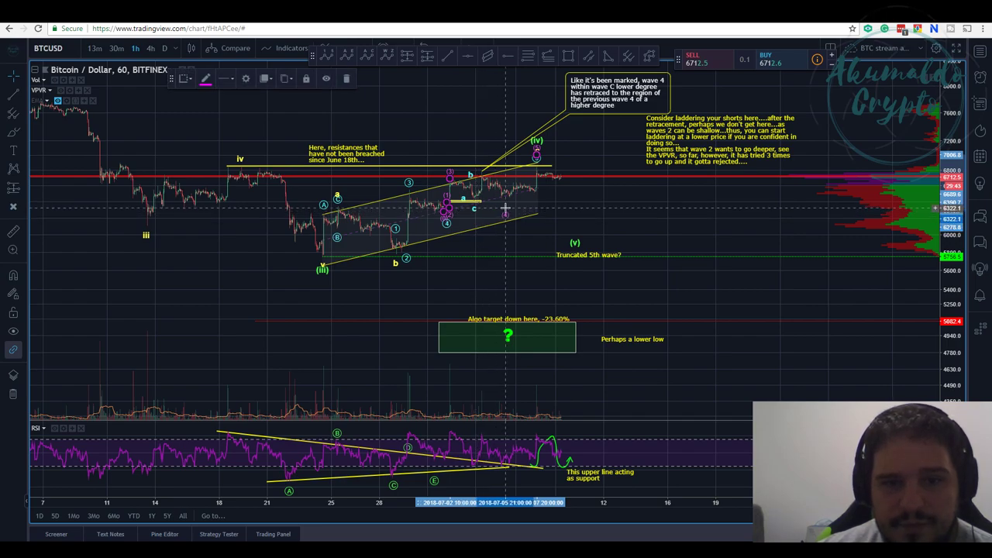
drag(505, 208, 474, 212)
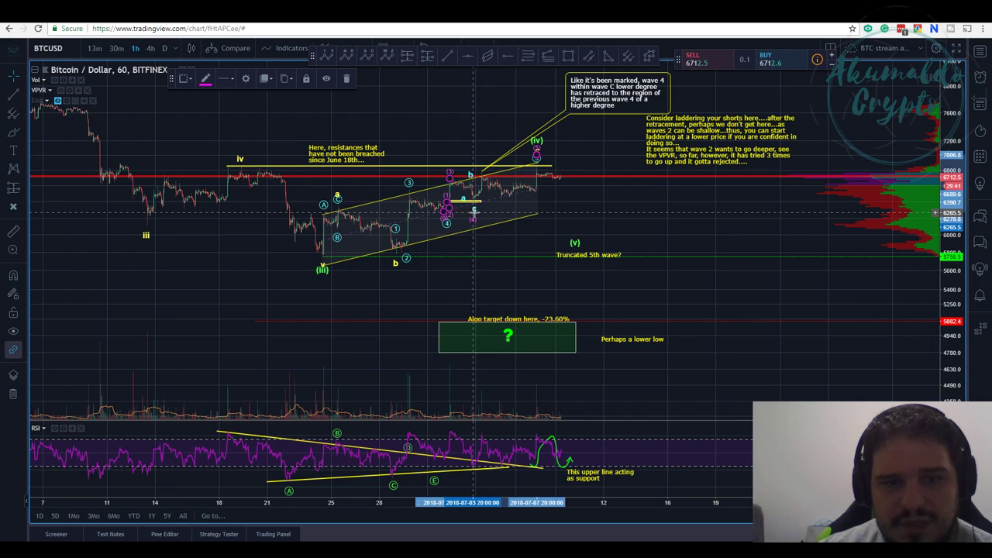
click(468, 203)
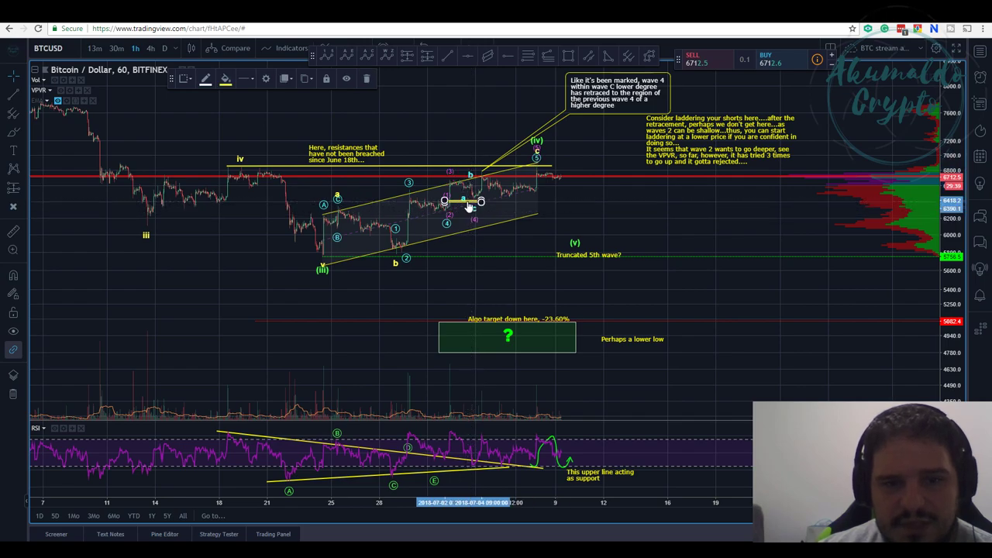
key(Delete)
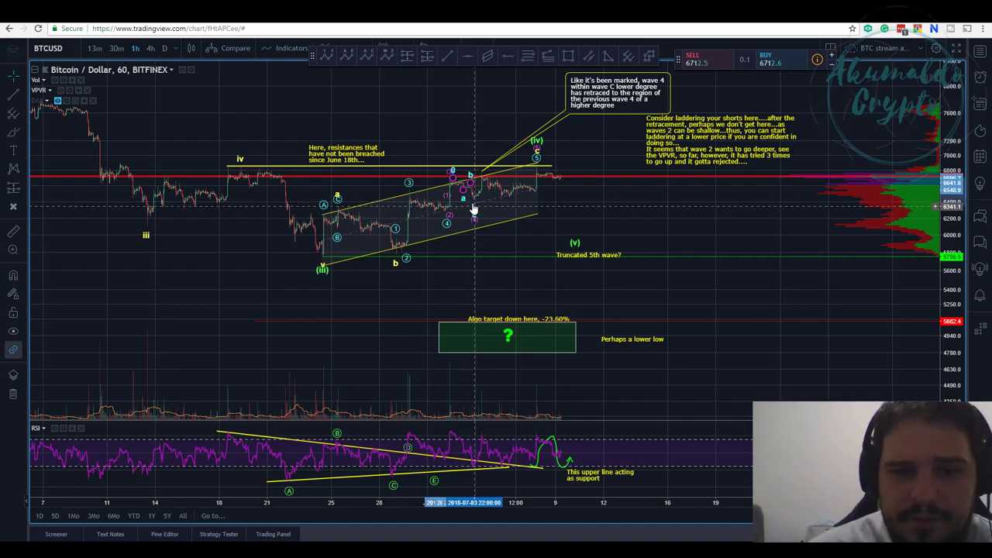
click(472, 200)
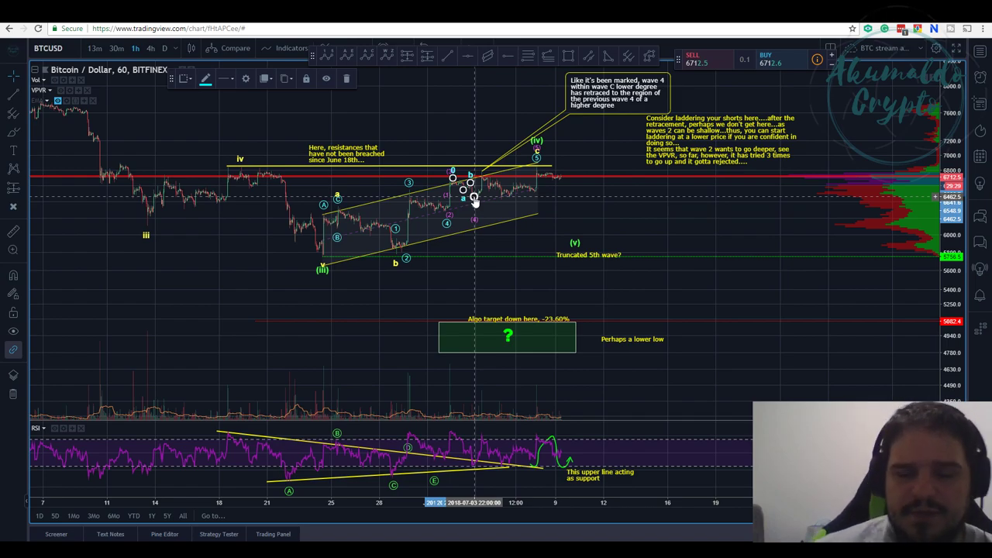
click(474, 150)
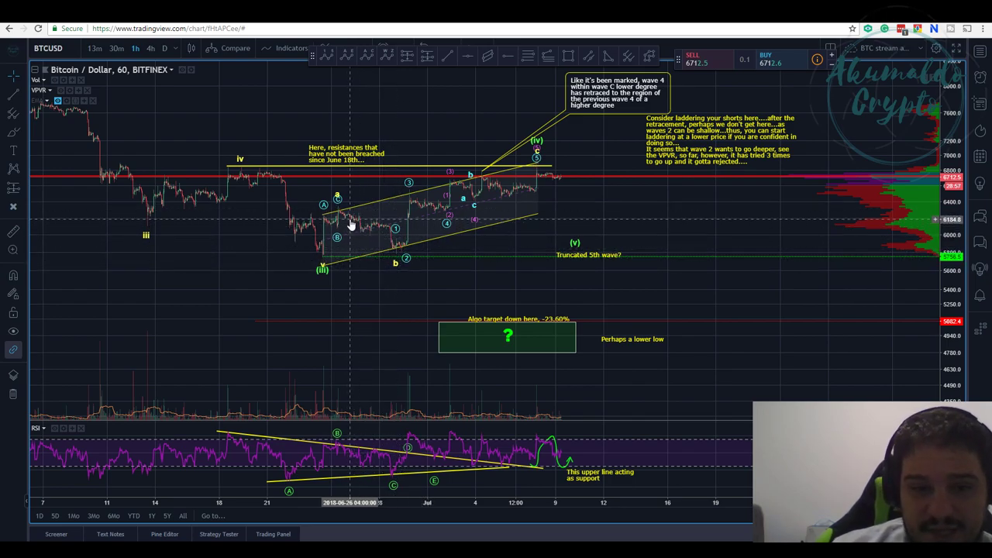
Drag the 'Like it's been marked' note box left, keeping its pointer on wave (iv)
click(406, 256)
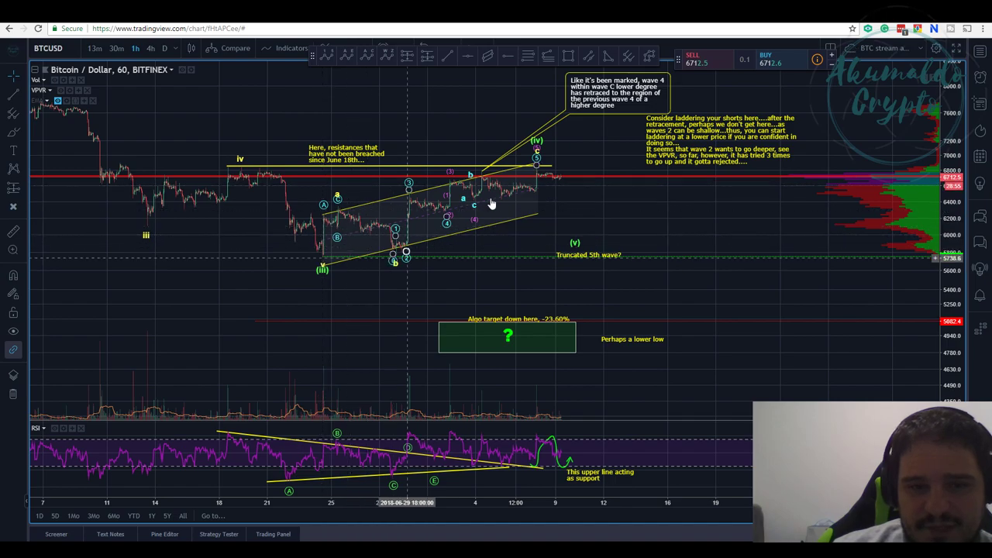
click(549, 167)
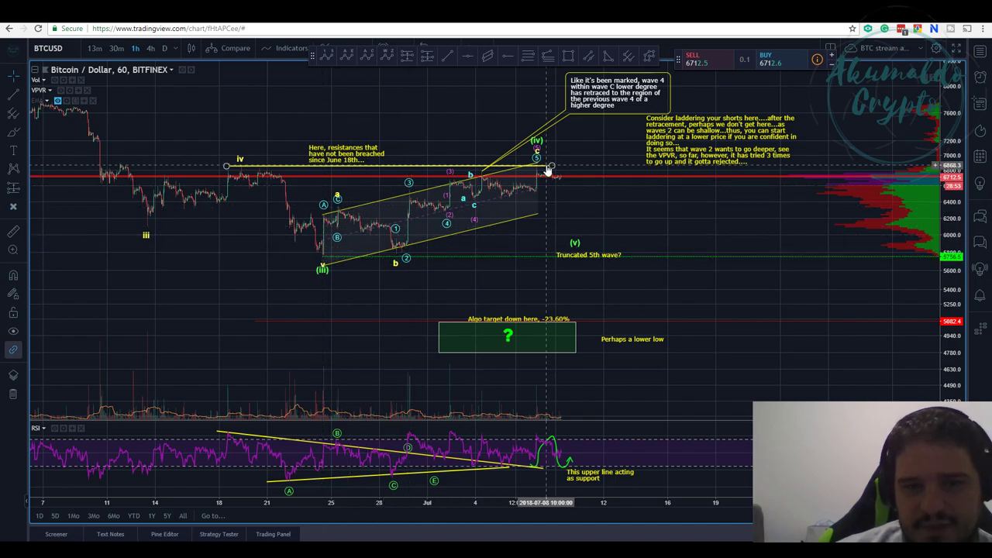
click(537, 157)
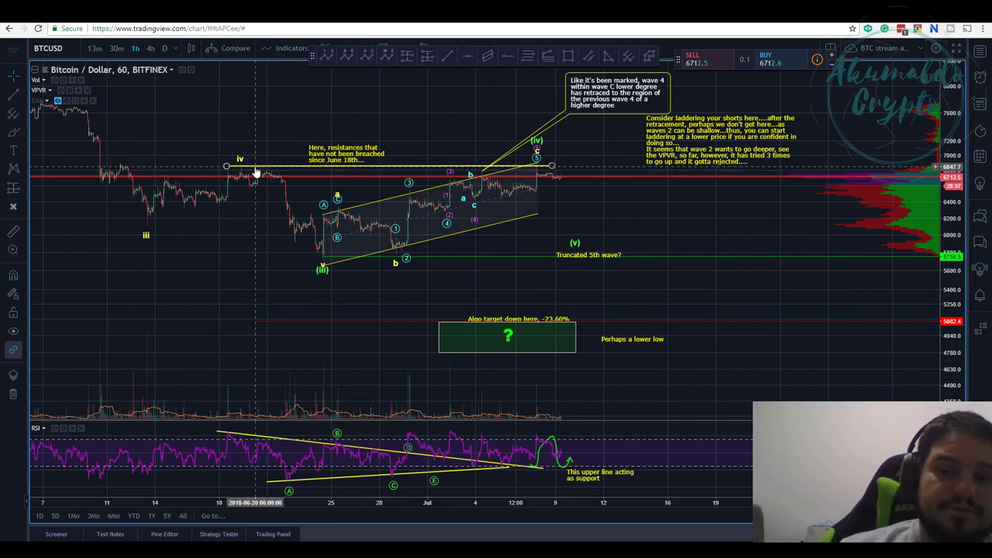
drag(584, 103, 512, 105)
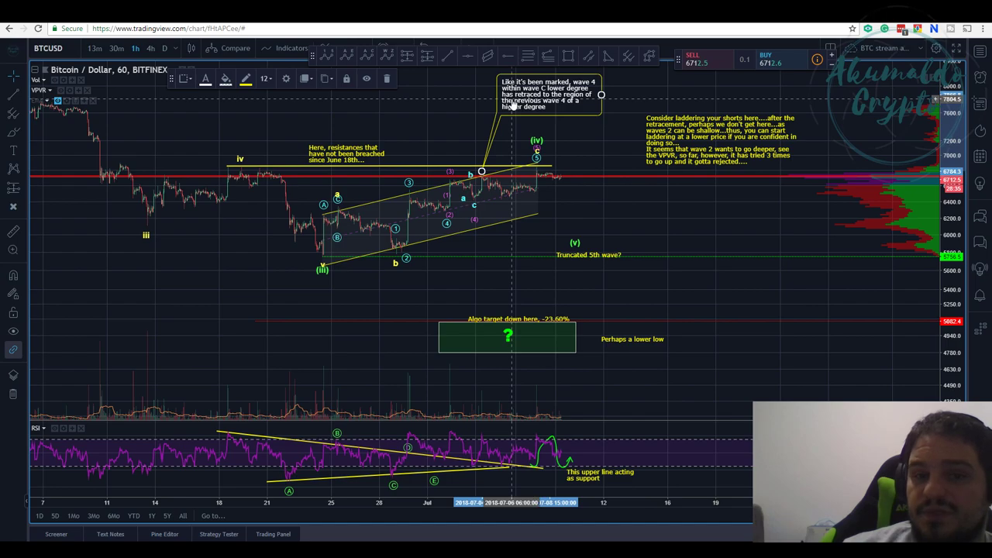
click(294, 104)
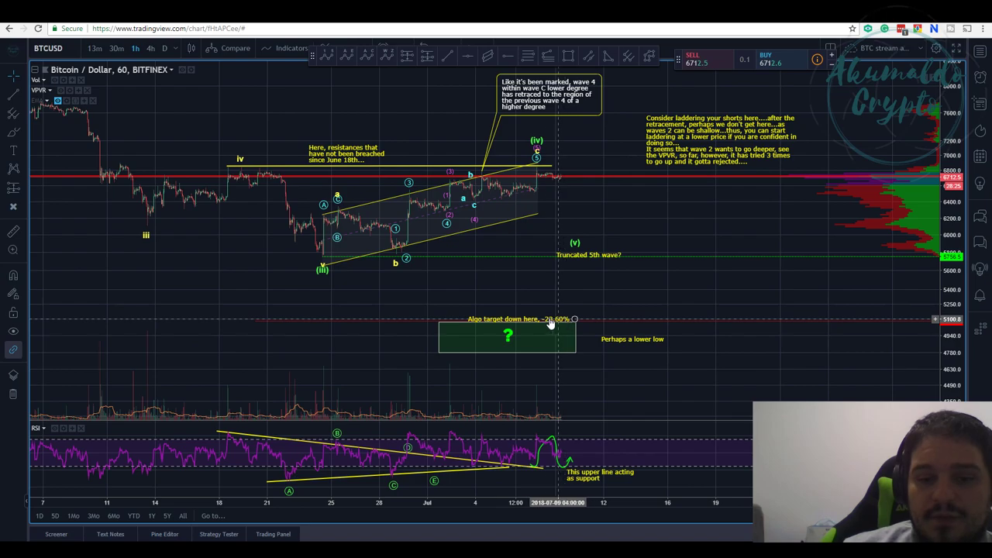
Draw a Fib retracement from the earlier high near wave (ii) to the wave (v) low
scroll(660, 284, down, 2)
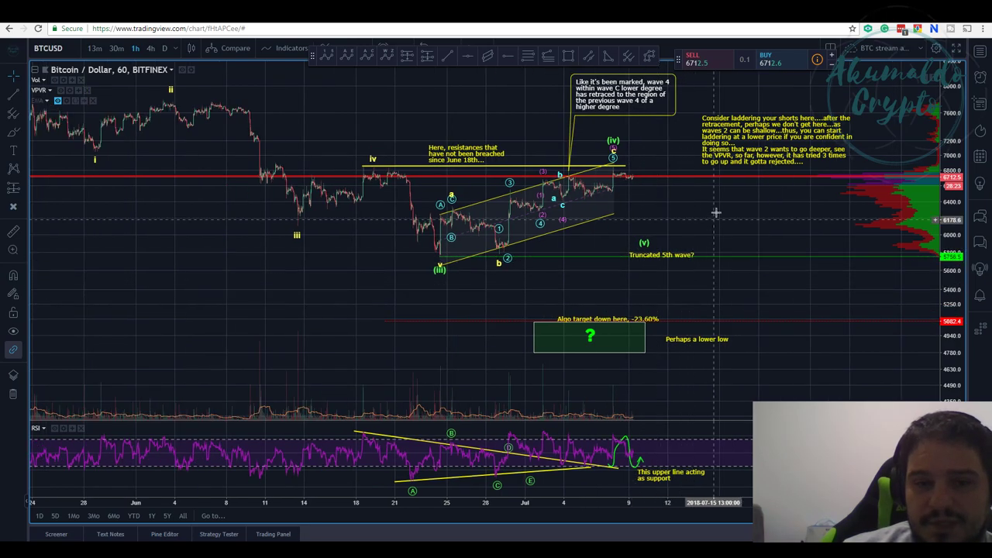
drag(689, 215, 708, 233)
scroll(708, 233, down, 3)
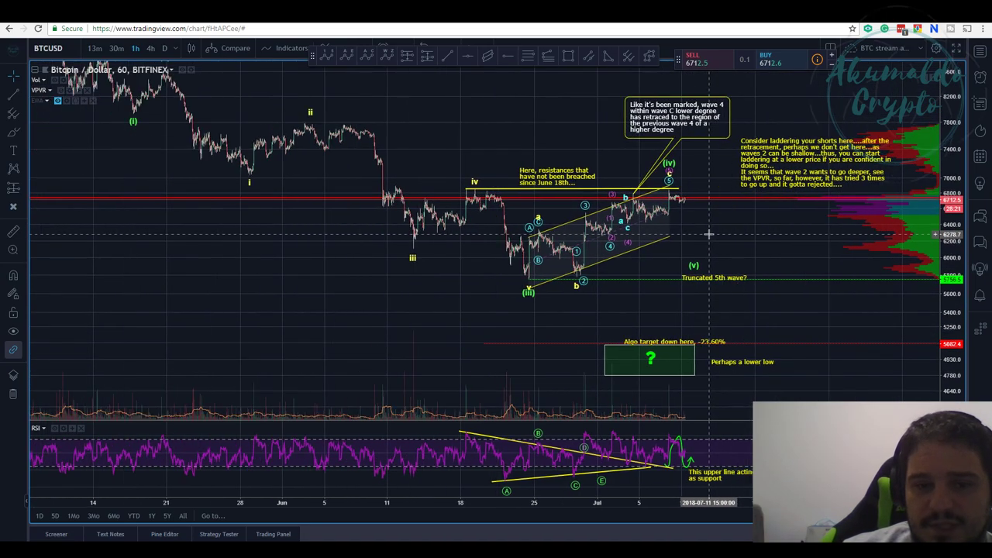
drag(350, 265, 249, 304)
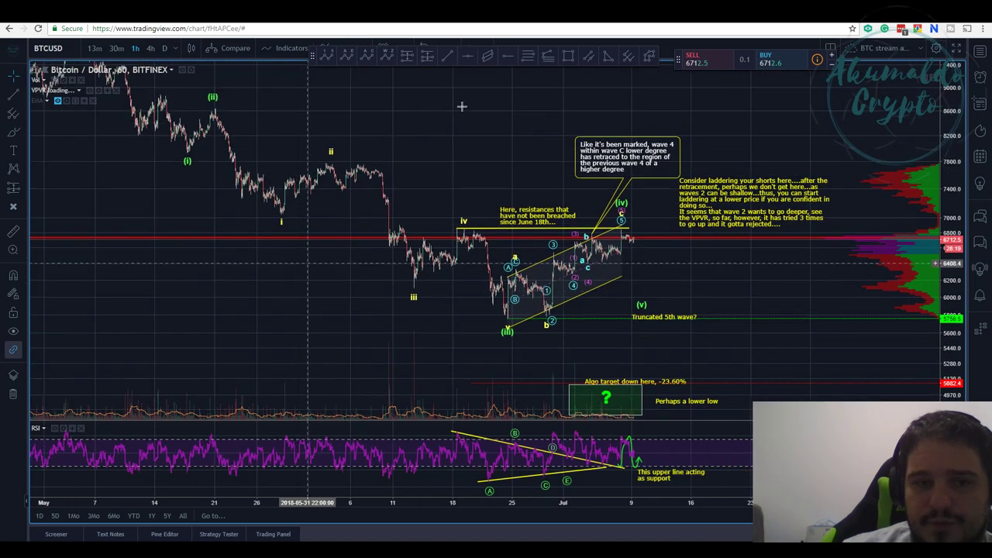
click(256, 109)
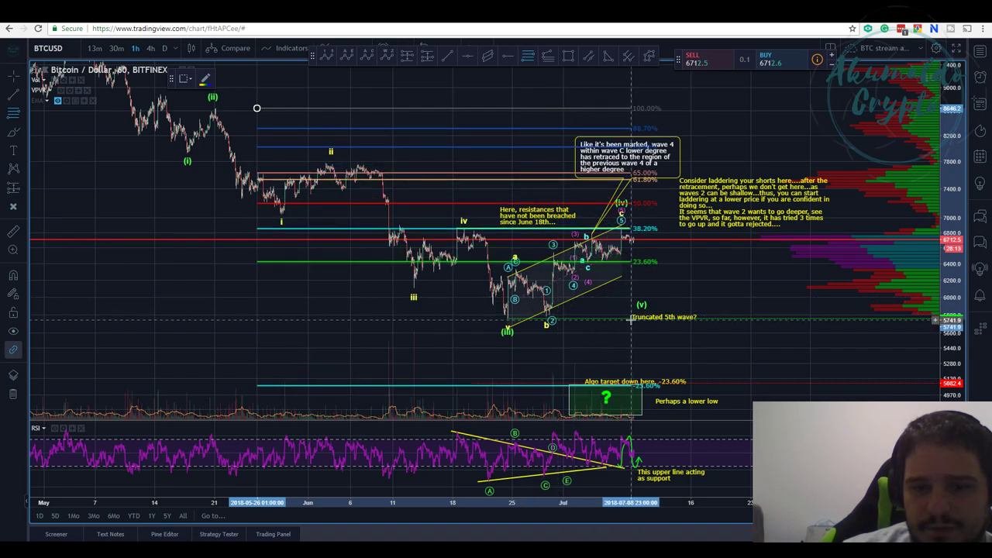
click(634, 317)
Extend the green ? target box down to the 38.20% level near 4659
drag(720, 332, 650, 278)
click(562, 365)
drag(562, 365, 564, 378)
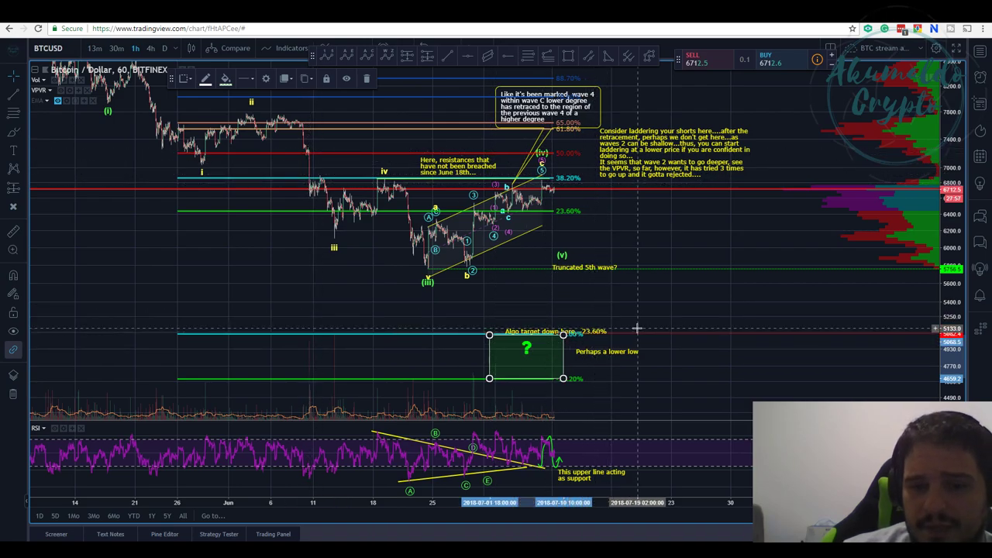
drag(569, 391, 576, 366)
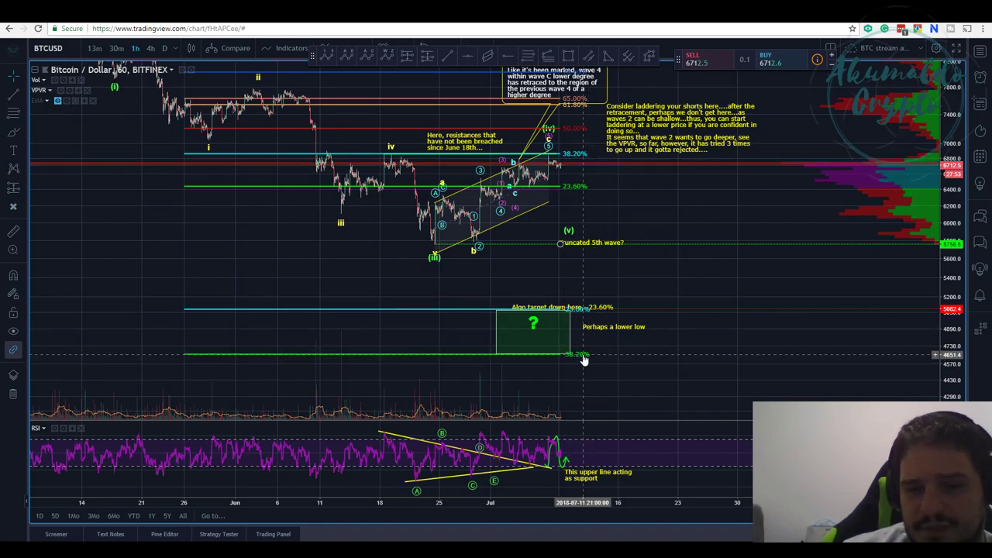
drag(673, 273, 588, 311)
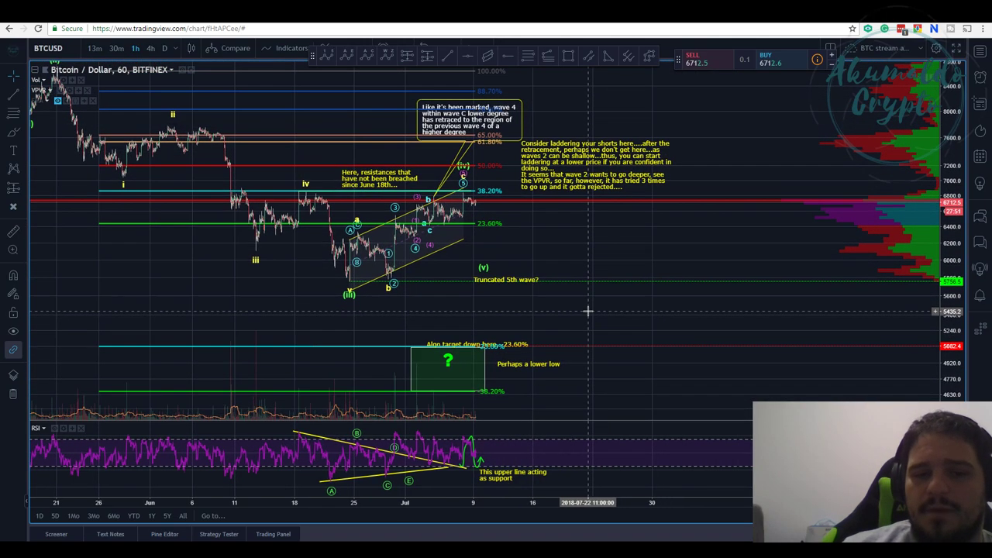
drag(596, 248, 628, 255)
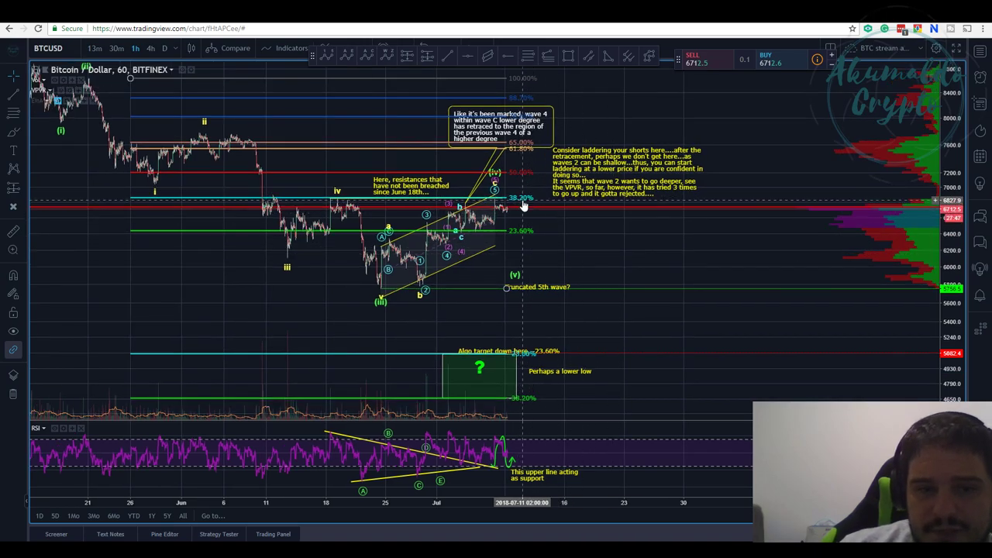
drag(649, 248, 678, 260)
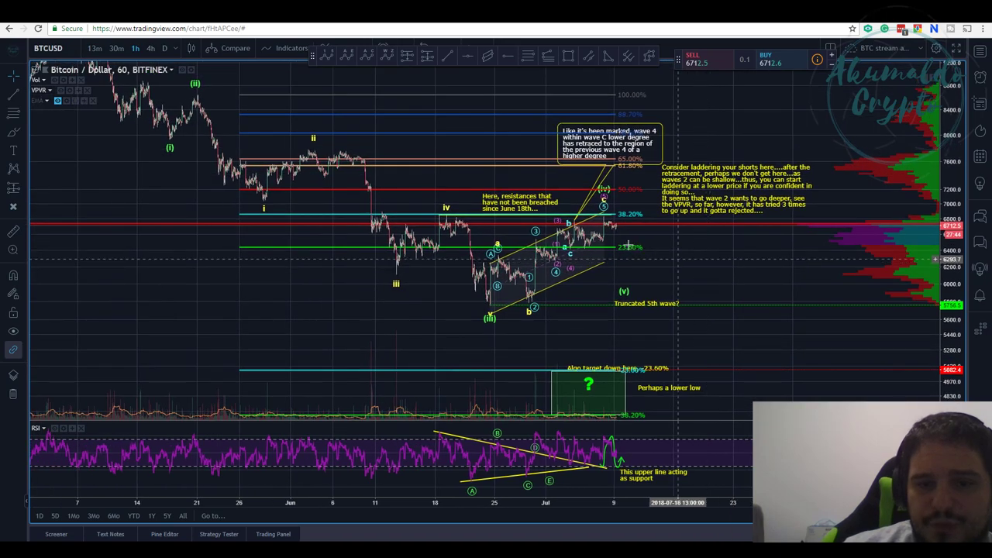
Move the wave 4 callout and its tail up-right, and shift the 'Consider laddering' note right
click(198, 90)
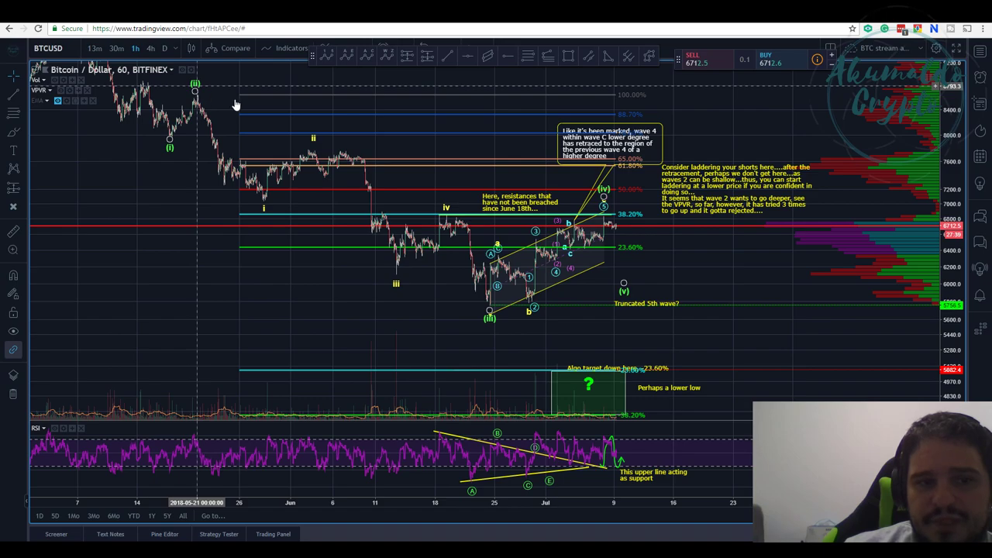
click(204, 82)
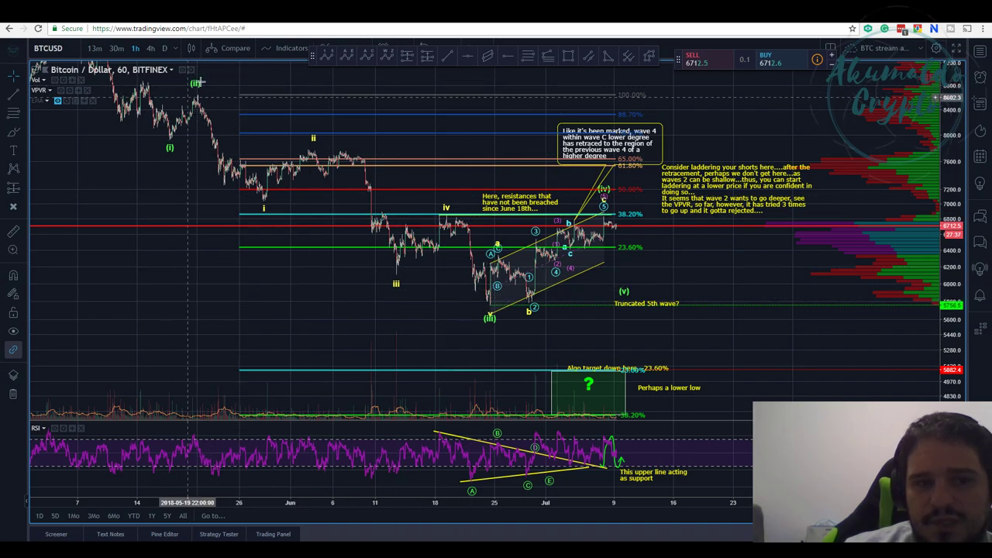
click(489, 314)
mouse_move(687, 343)
mouse_down()
mouse_move(658, 328)
mouse_move(520, 310)
mouse_up()
click(453, 171)
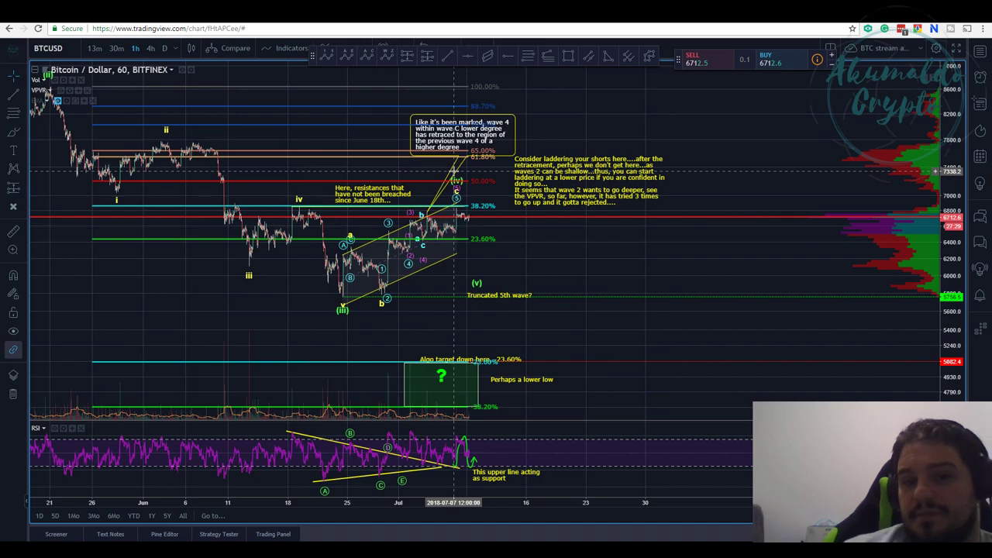
drag(499, 127, 609, 106)
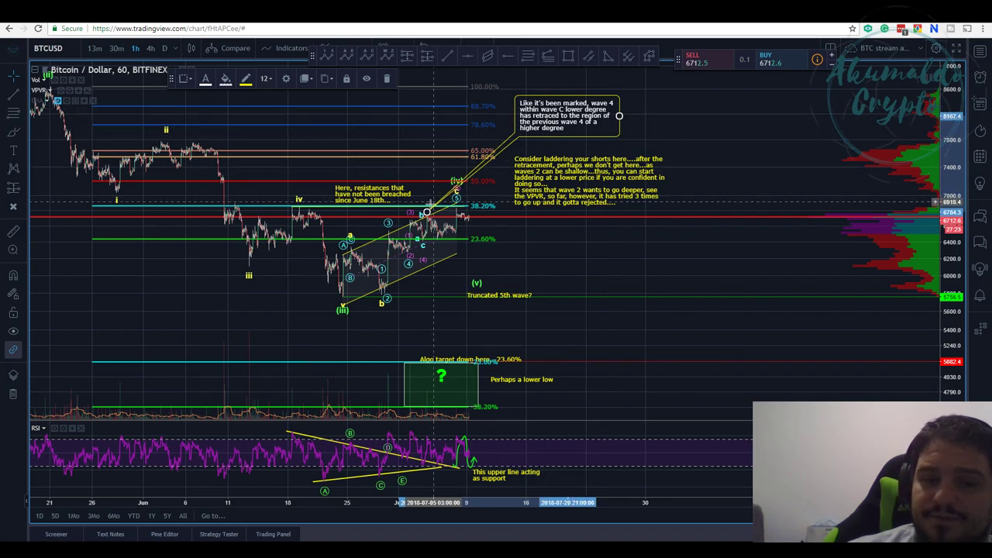
drag(432, 211, 482, 201)
drag(568, 186, 605, 185)
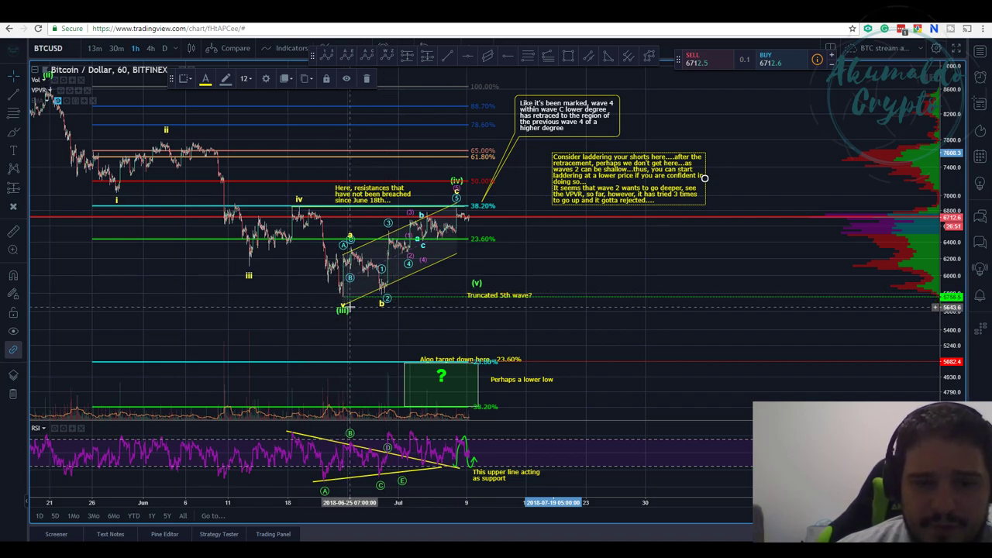
Drag the Elliott count's wave (v) anchor right to about 14 July
click(477, 284)
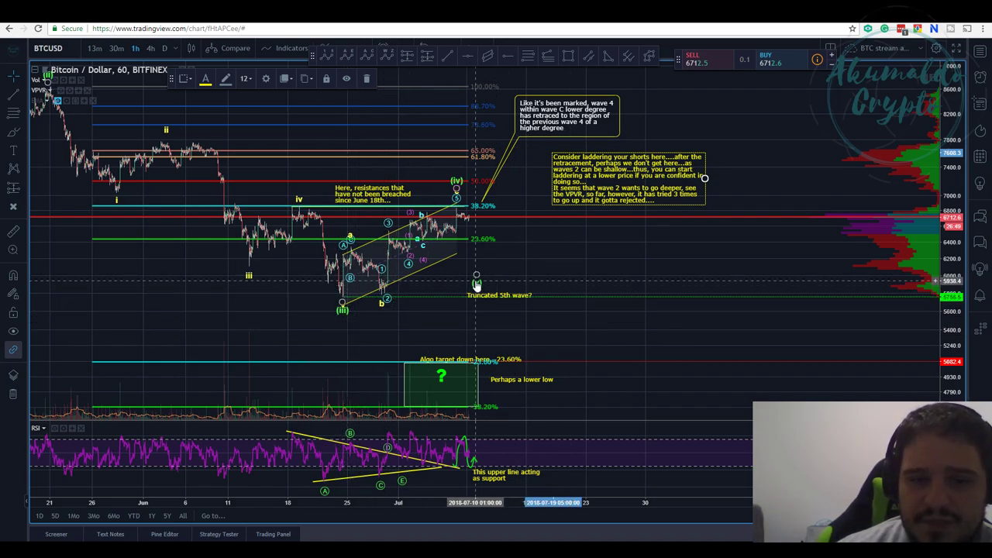
drag(479, 281, 506, 280)
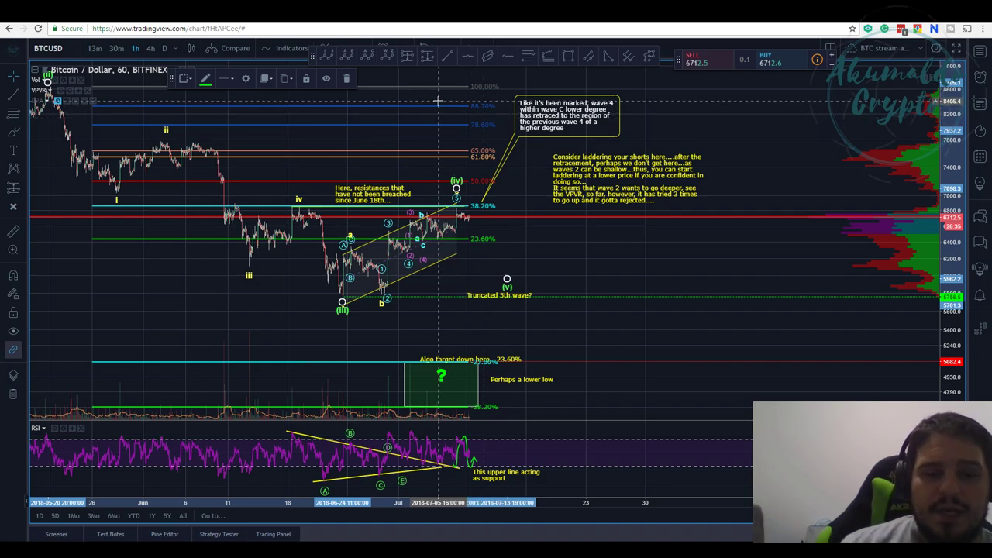
scroll(438, 101, down, 1)
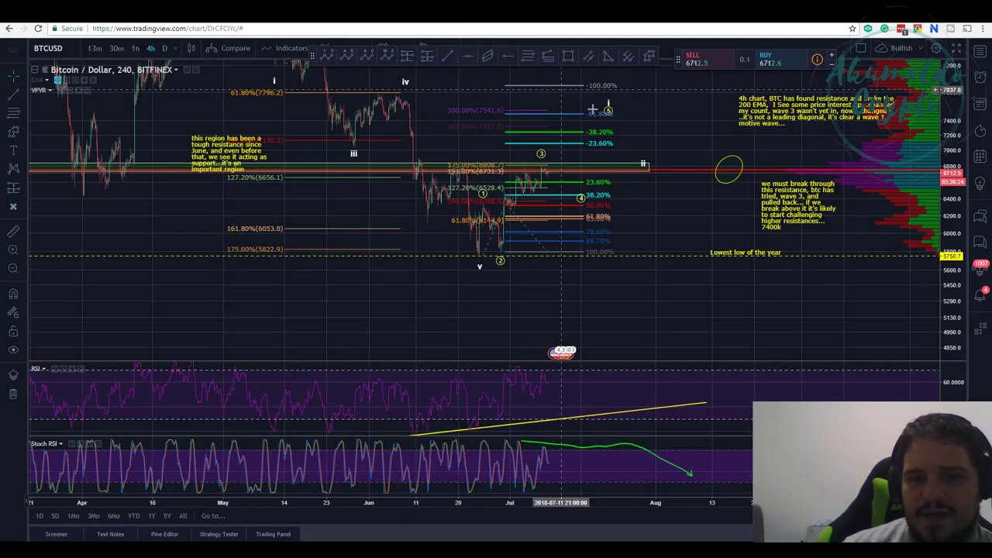
Bring up the 4h BTCUSD chart and pan to its circled 1–5 wave count
drag(647, 223, 566, 225)
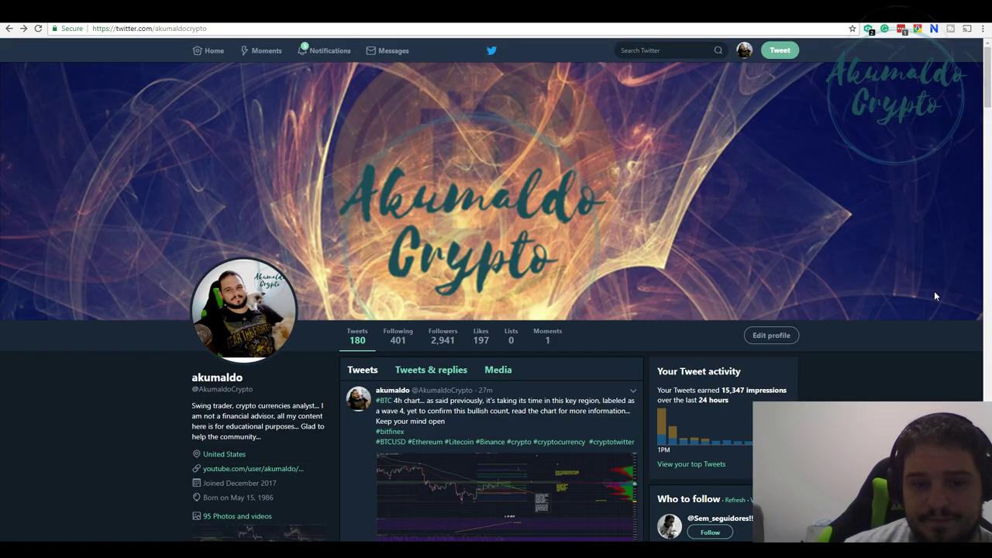
scroll(935, 296, down, 2)
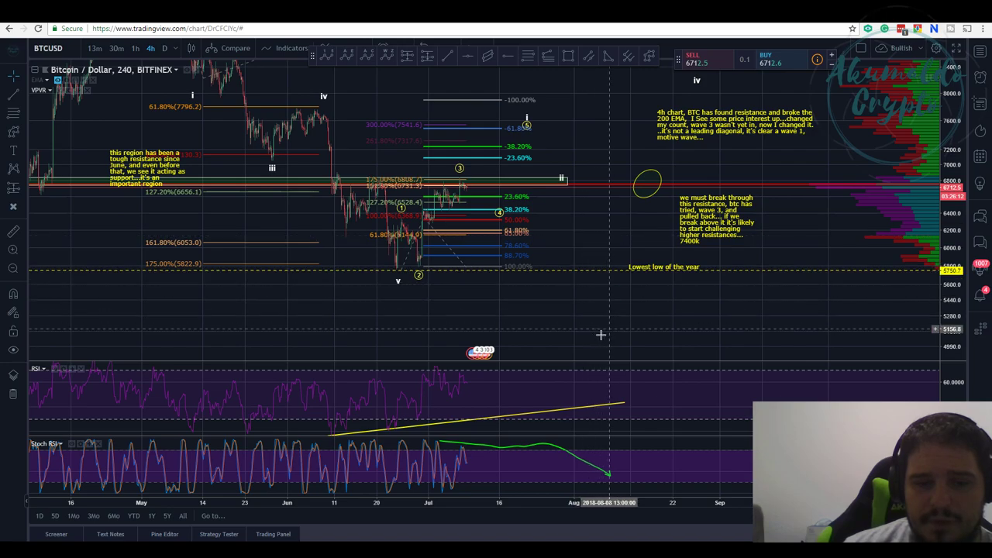
click(420, 272)
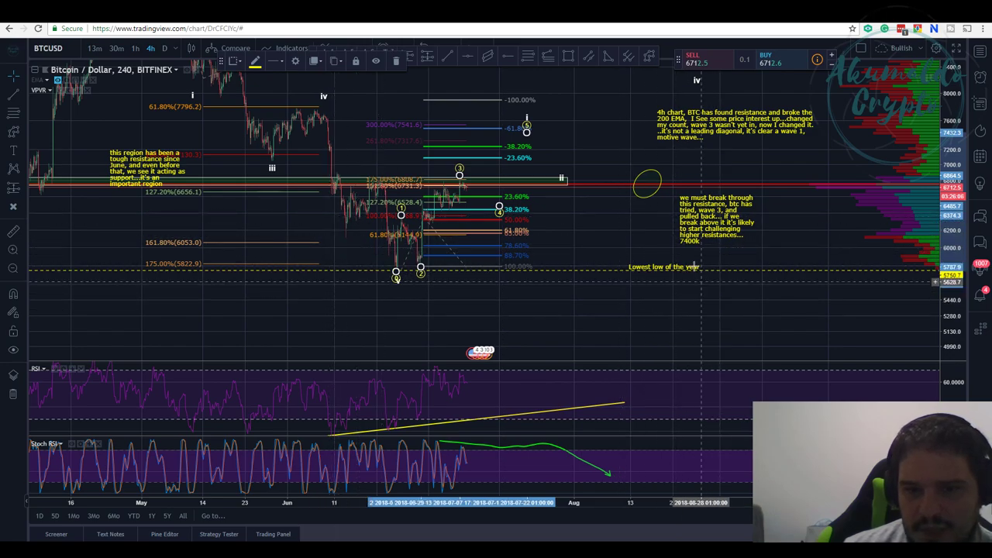
Delete the stray marker beside wave i on the 4h chart
drag(712, 308, 730, 326)
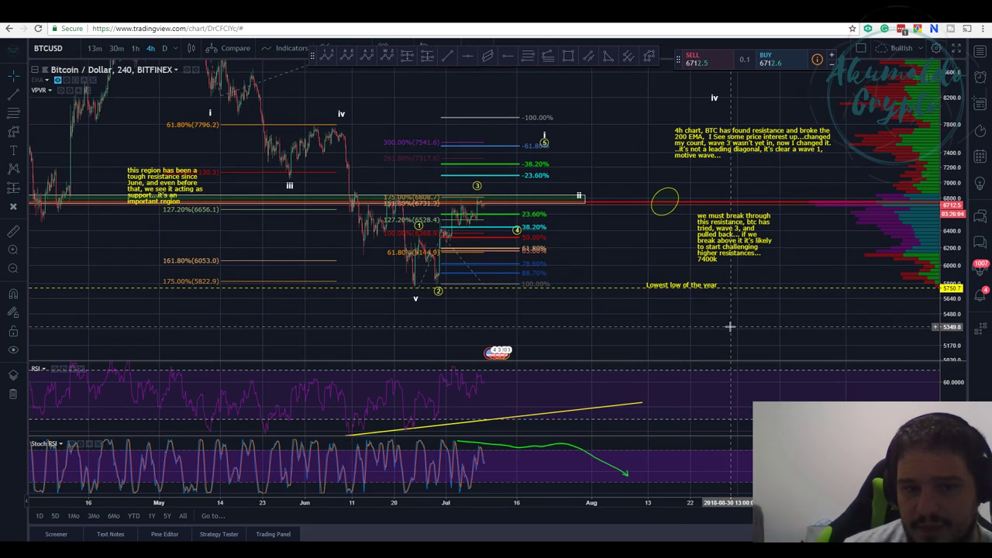
scroll(376, 269, down, 2)
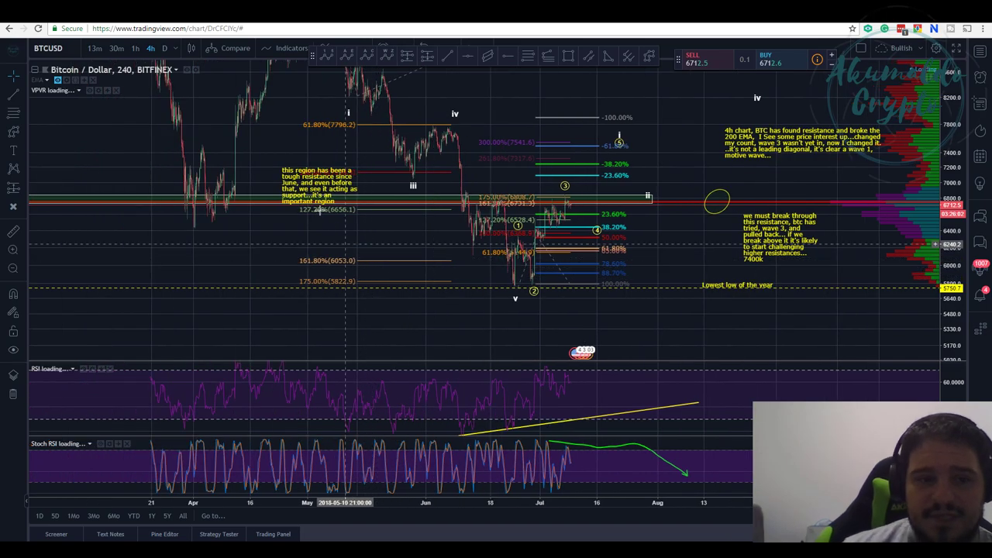
click(357, 95)
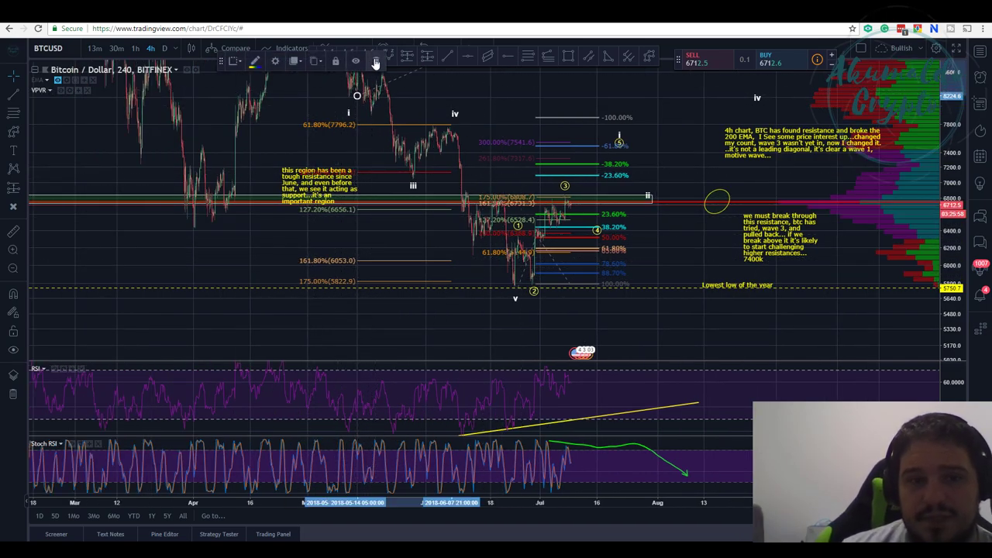
click(376, 62)
Nudge the tough-resistance note slightly up and to the right
mouse_move(369, 142)
mouse_down()
mouse_move(369, 205)
mouse_move(347, 209)
mouse_up()
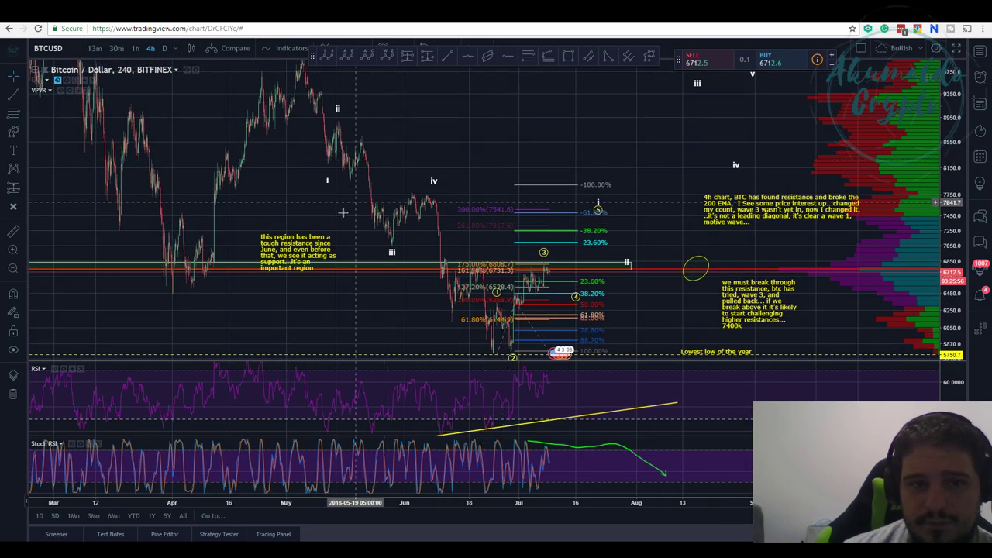
drag(306, 237, 314, 225)
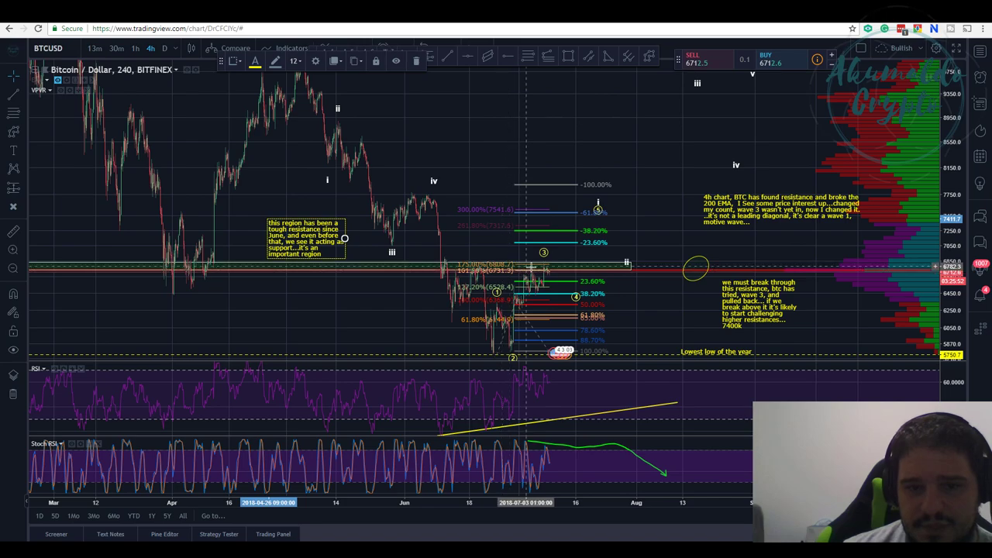
drag(715, 266, 644, 252)
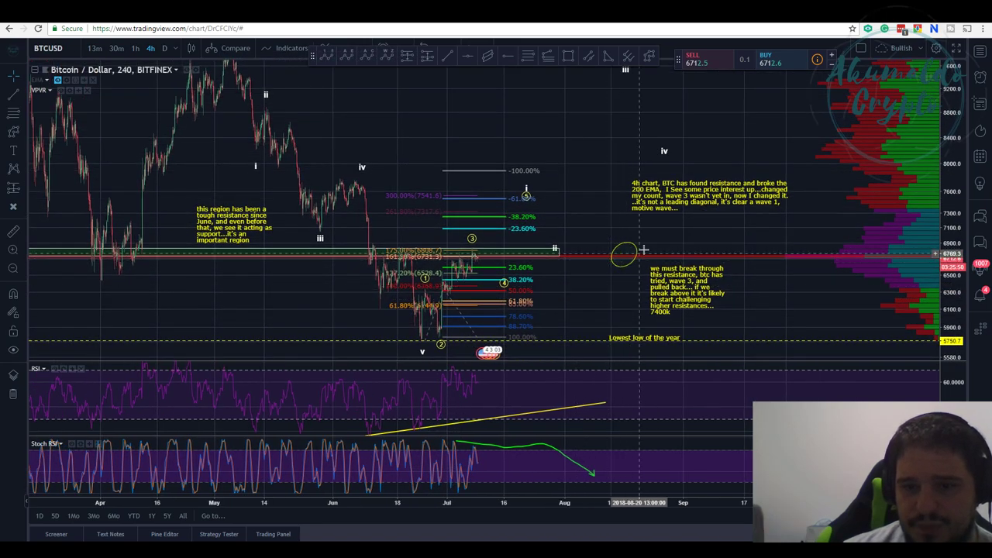
drag(778, 251, 808, 245)
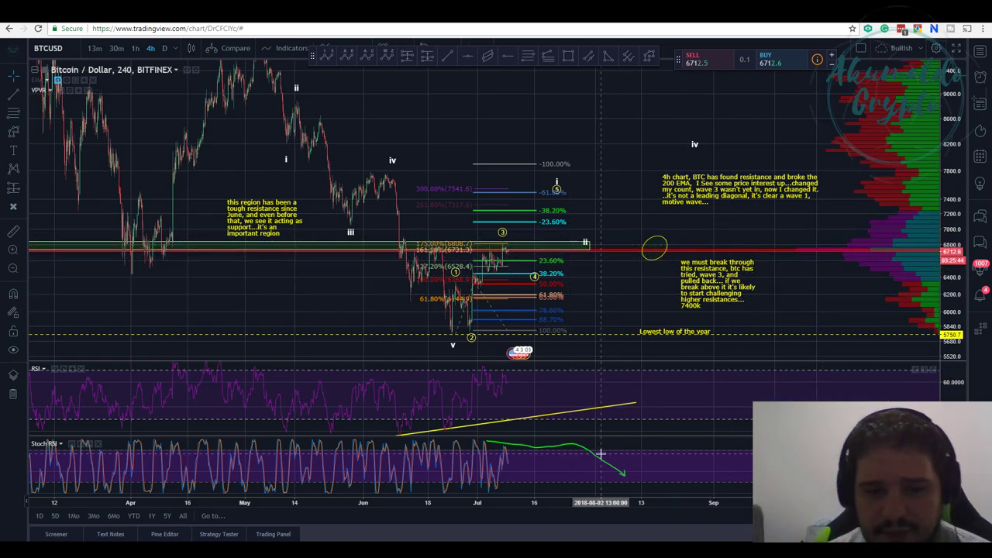
click(534, 445)
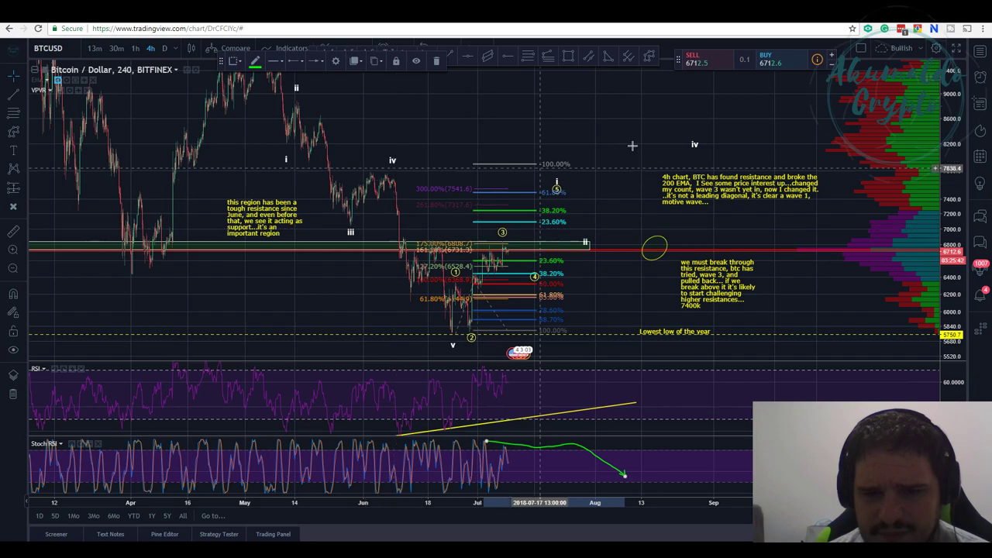